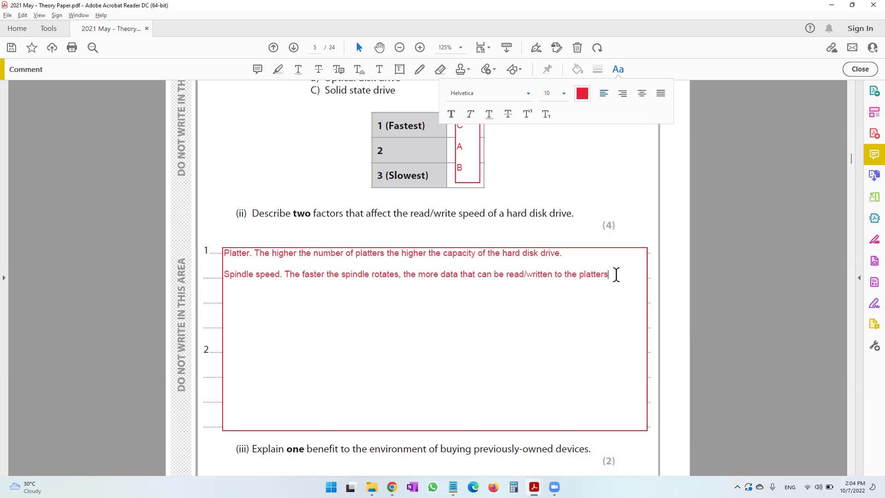
Scroll to question (iii) and mark the phrase 'benefit to the environment' for answering.
scroll(509, 341, "down", 3)
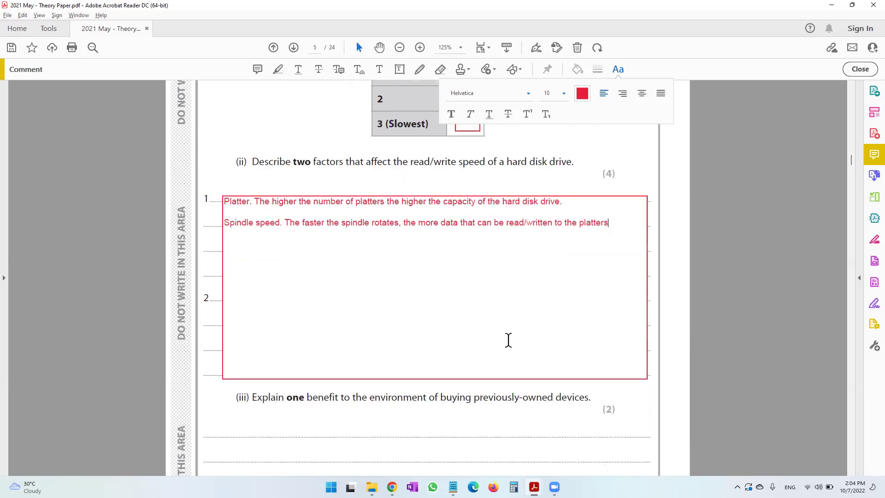
left_click_drag(316, 295, 417, 300)
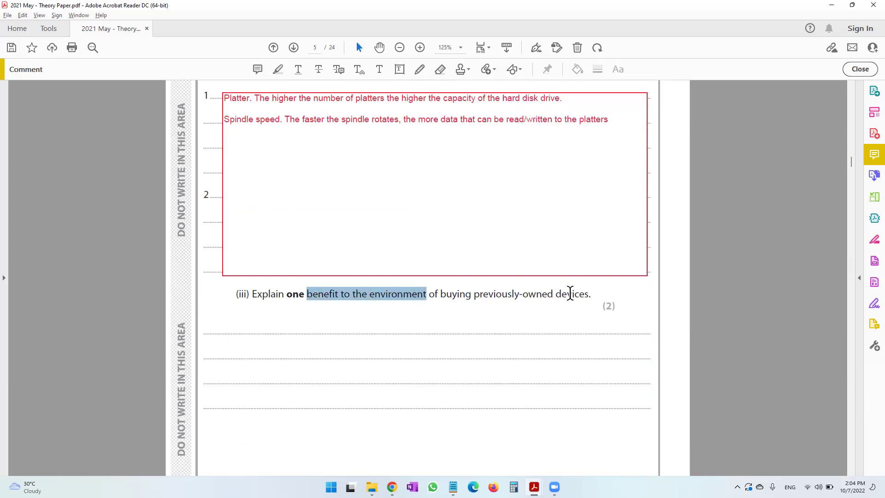
left_click(403, 68)
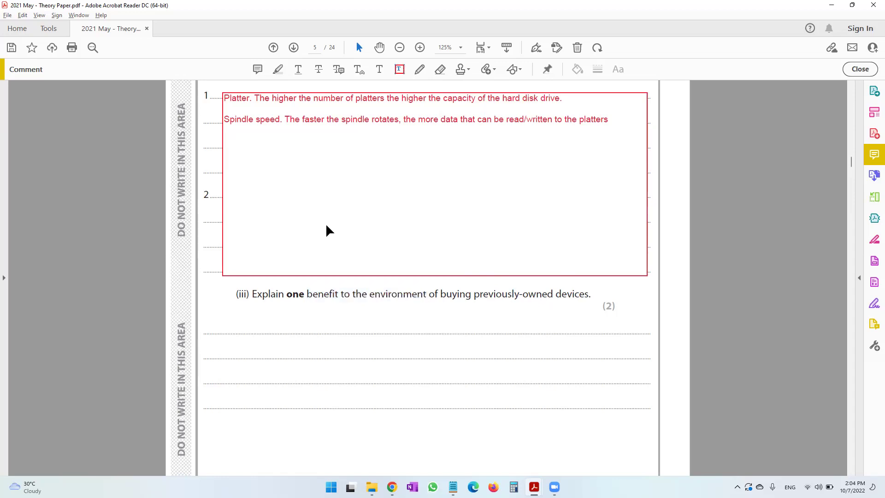
Type a red answer box under question (iii) about disposed devices leaking chemicals harming soil, animals and plants.
left_click_drag(221, 331, 641, 401)
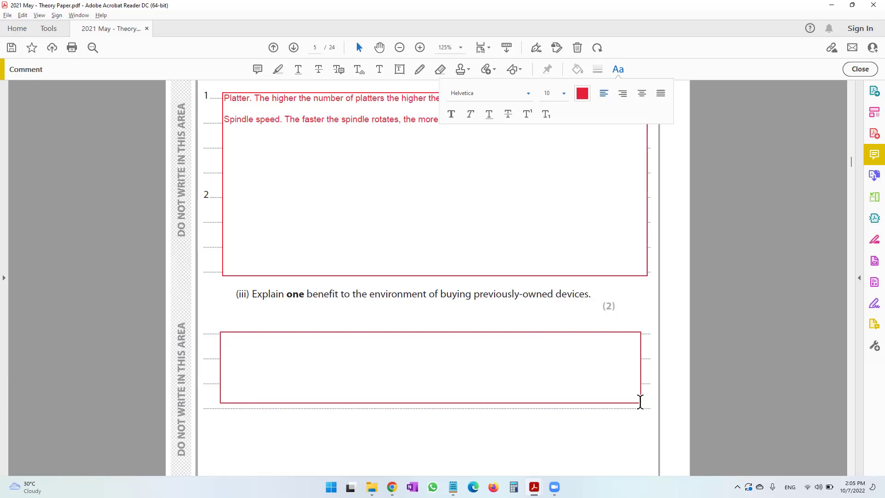
type("When devices are disposed, there is a ")
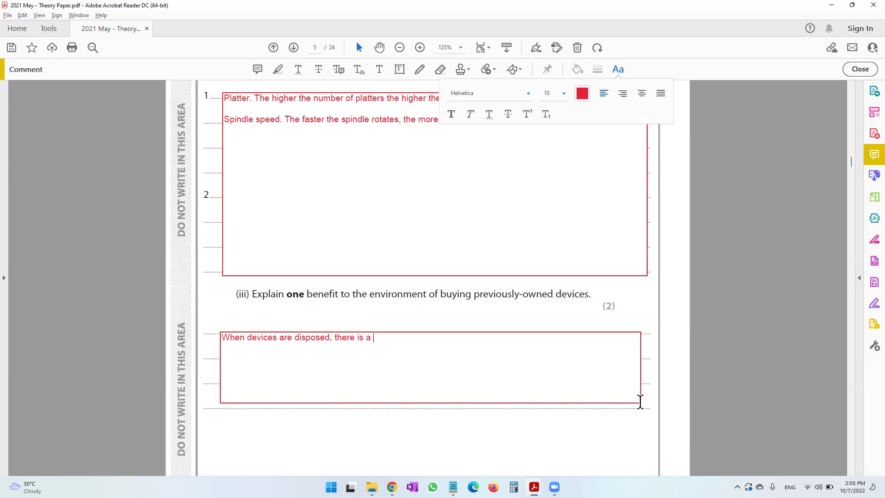
type("high chance of it leaking out chemica")
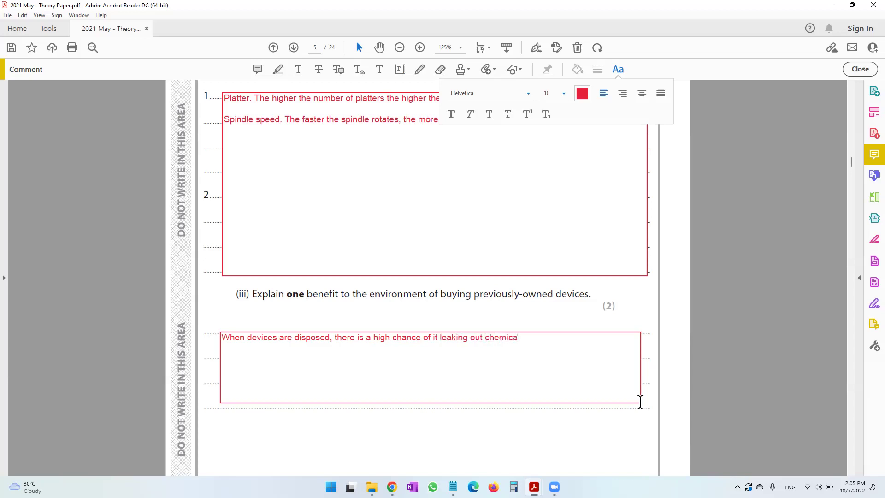
type("ls to the environment, which can af")
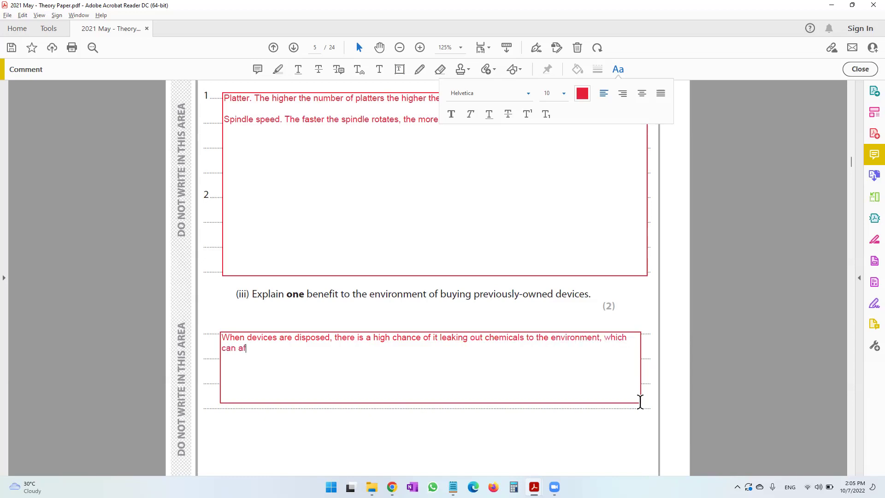
type("fect the soil ")
type("and the ")
type("water")
key("BackSpace")
key("BackSpace")
key("BackSpace")
key("BackSpace")
key("BackSpace")
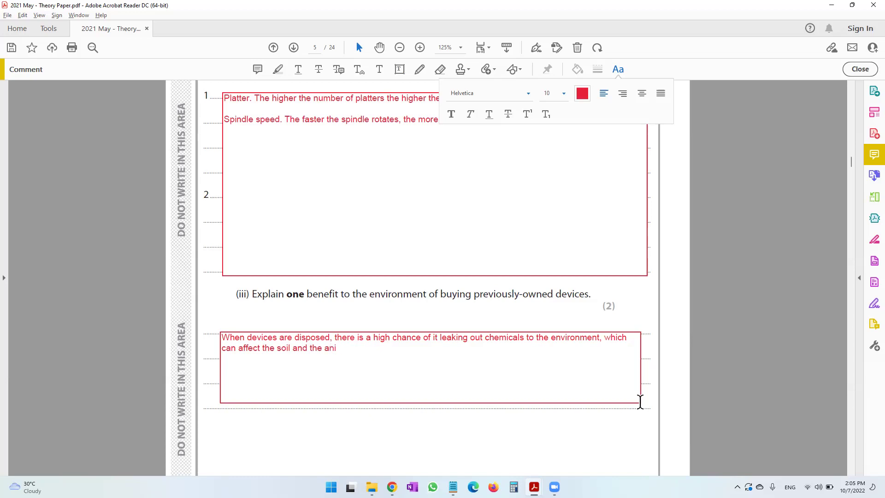
key("BackSpace")
key("BackSpace")
key("BackSpace")
key("BackSpace")
key("BackSpace")
key("BackSpace")
key("BackSpace")
type(", which in turn can affect the animals a")
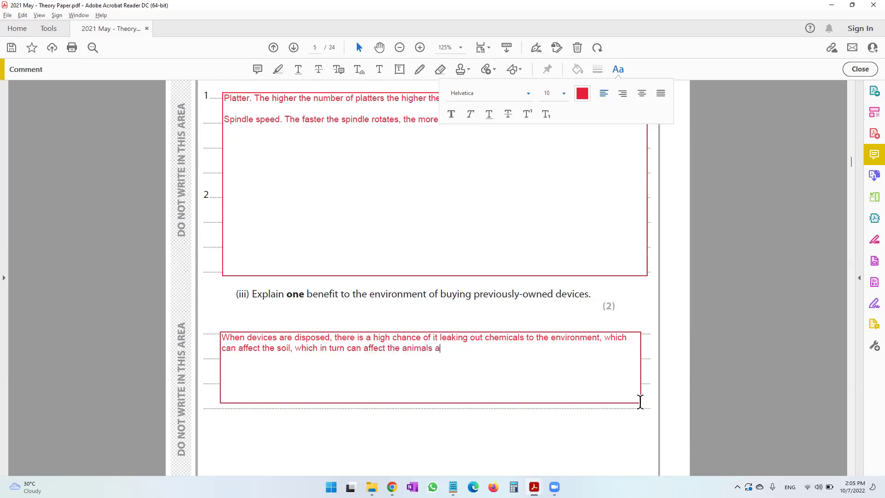
type("nd plants that depend o")
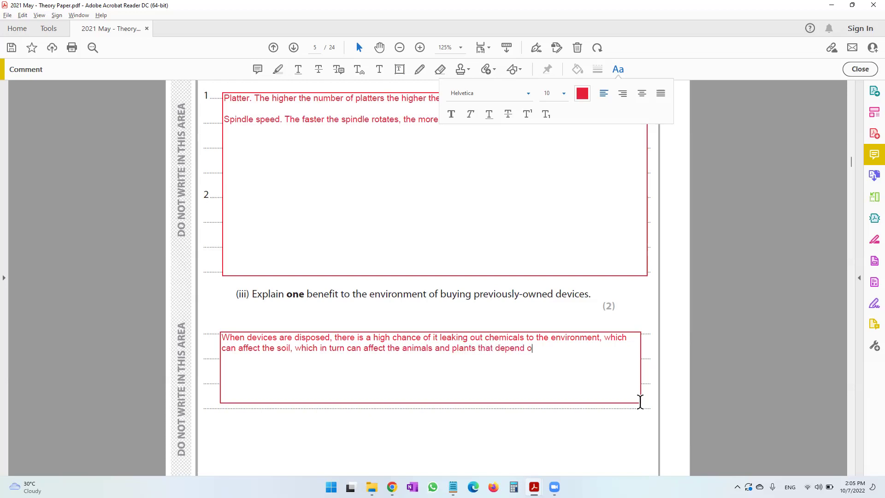
type("n this soil.")
Insert 'incorrectly' after 'disposed' and append 'So by buying previously owned devices this problem can minimized.'.
left_click(331, 339)
type("incorrectly")
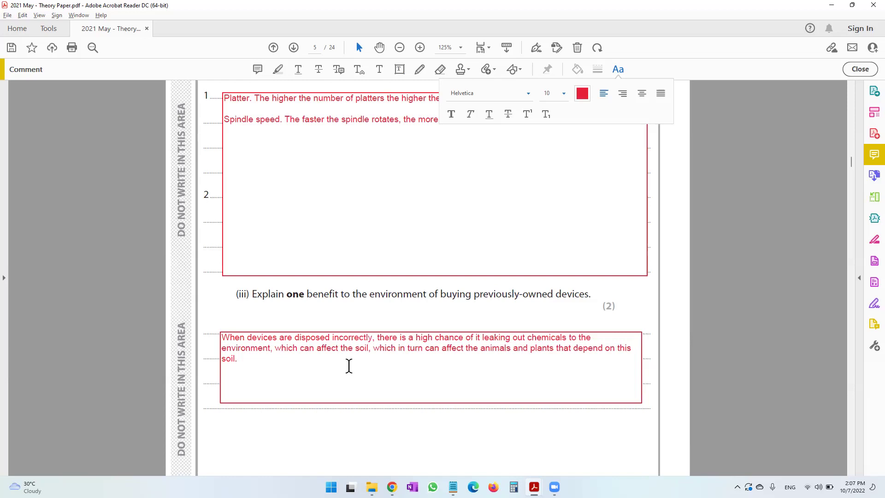
left_click(248, 360)
type("So by buying previo")
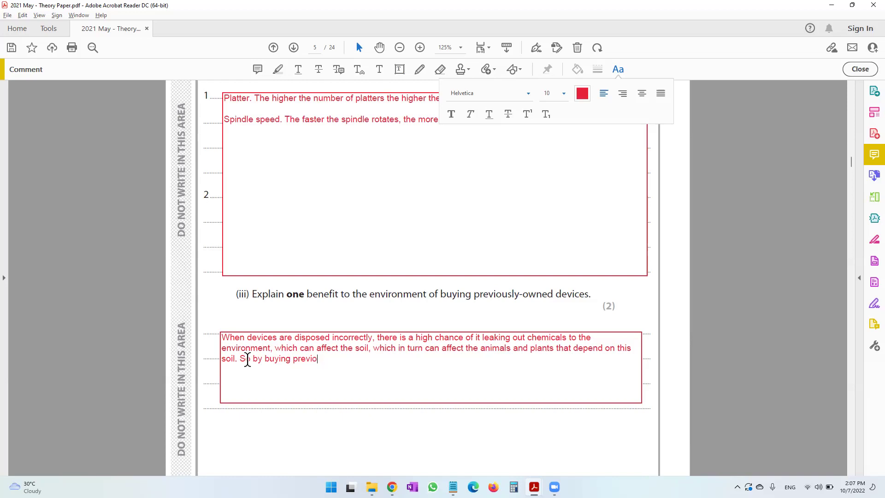
type("usly owned devices this problem can ")
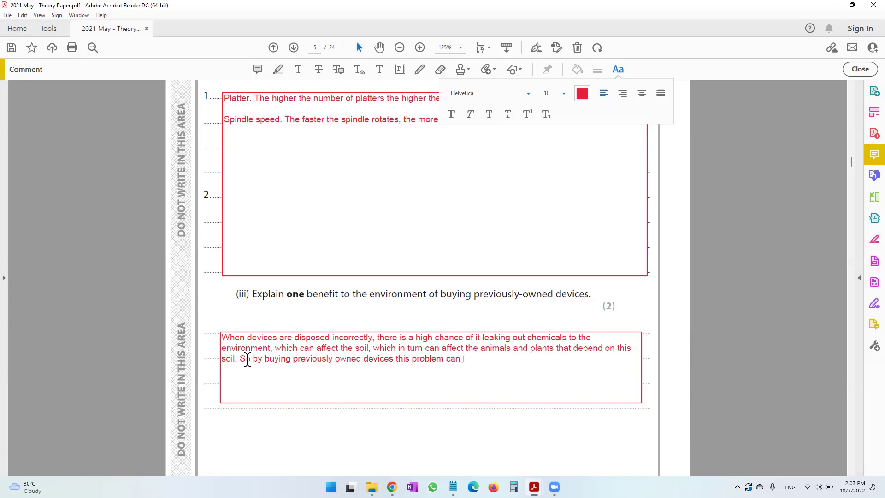
type("minimized.")
Finish editing the environment answer and scroll down to question (iv) on page 6.
left_click_drag(286, 294, 308, 294)
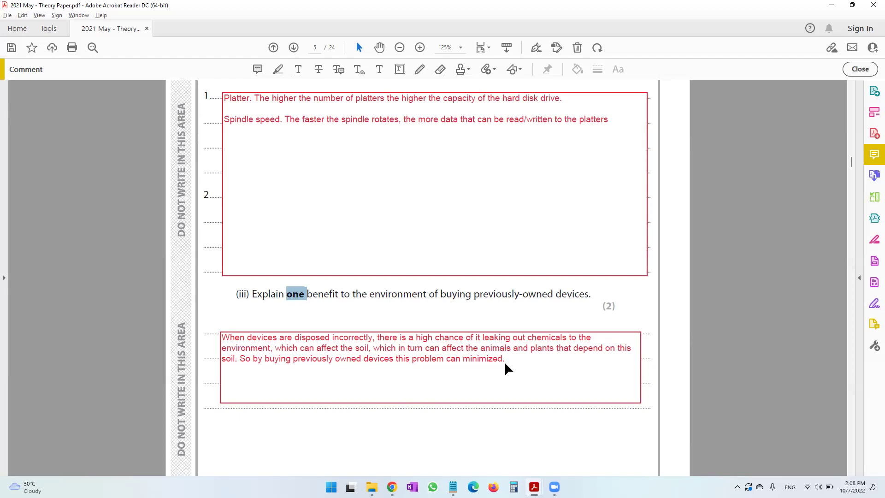
scroll(505, 363, "down", 10)
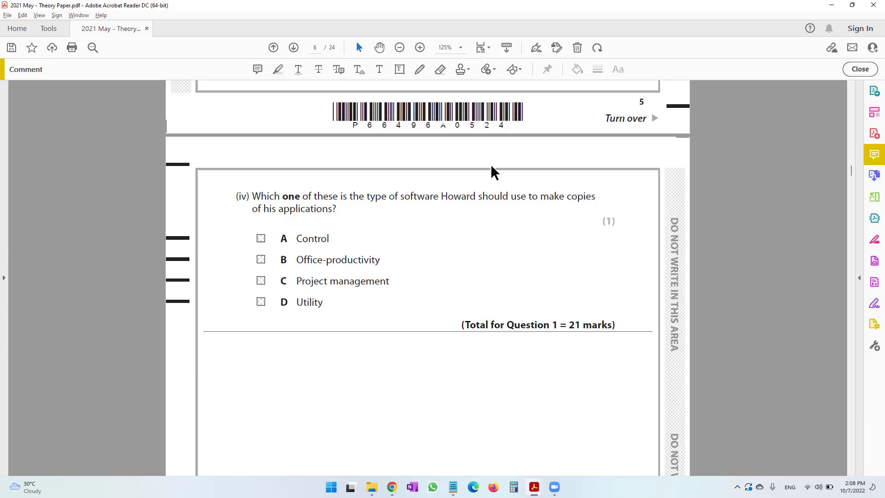
Answer question (iv) with a red 'Utility' text box beside options B–C, then scroll to question 2.
left_click(400, 70)
left_click_drag(409, 247, 492, 281)
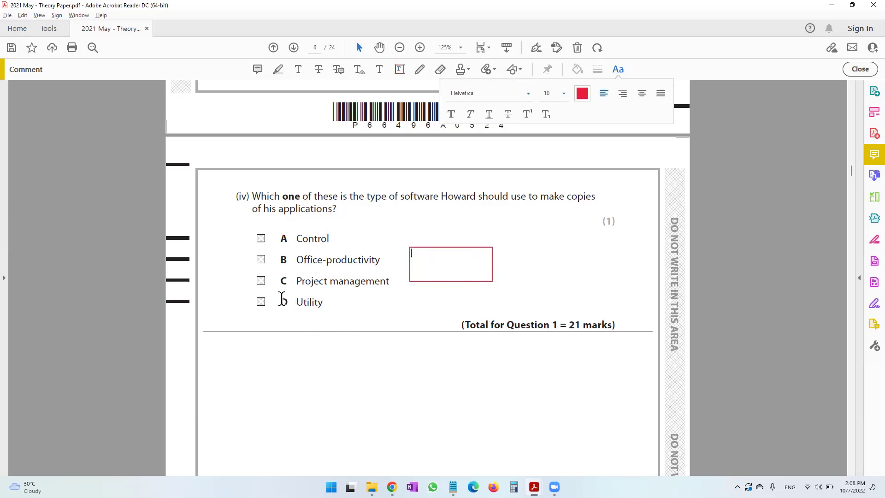
type("Utility")
scroll(391, 364, "down", 10)
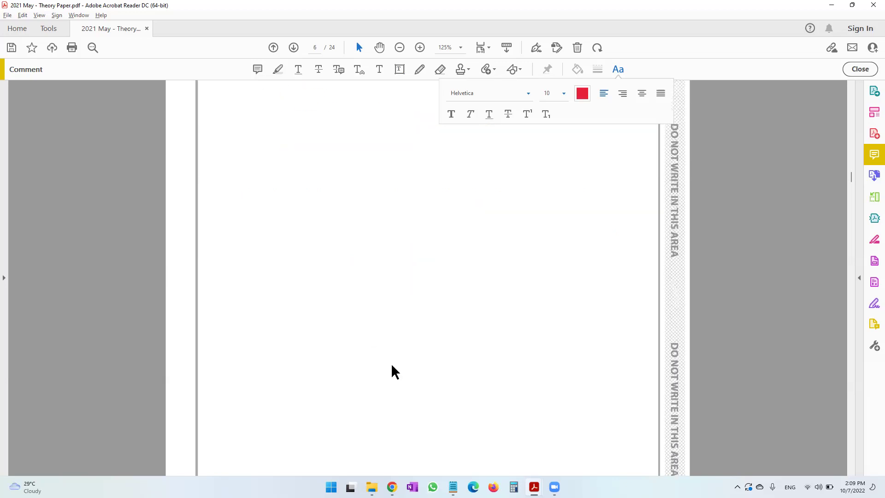
scroll(391, 364, "down", 3)
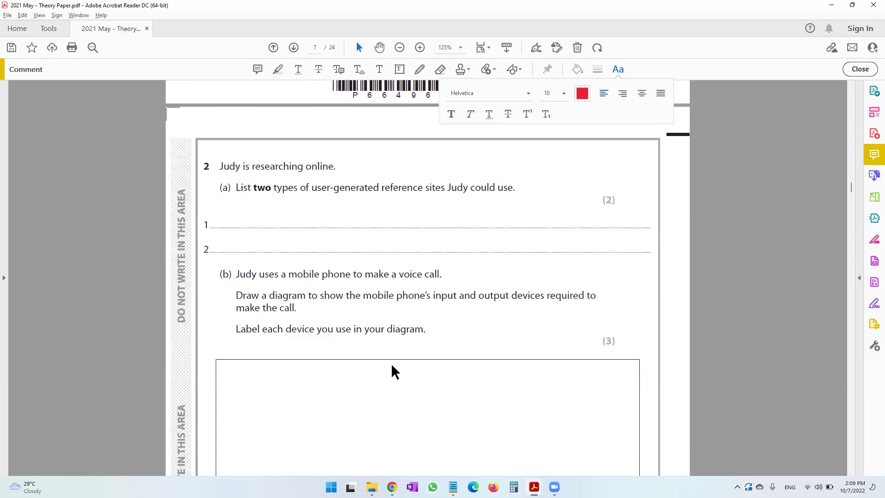